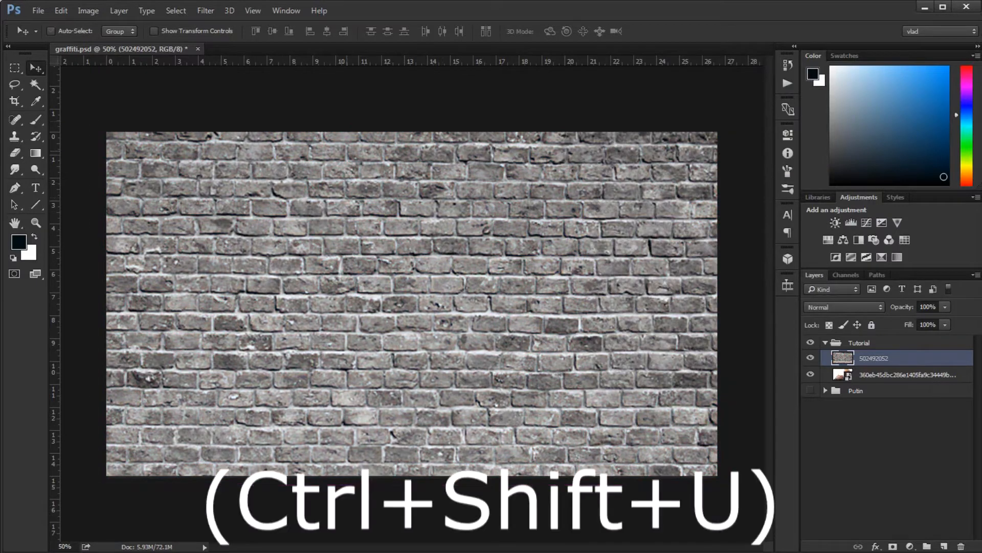
Darken the midtones of the brick wall layer with a Levels adjustment.
click(51, 31)
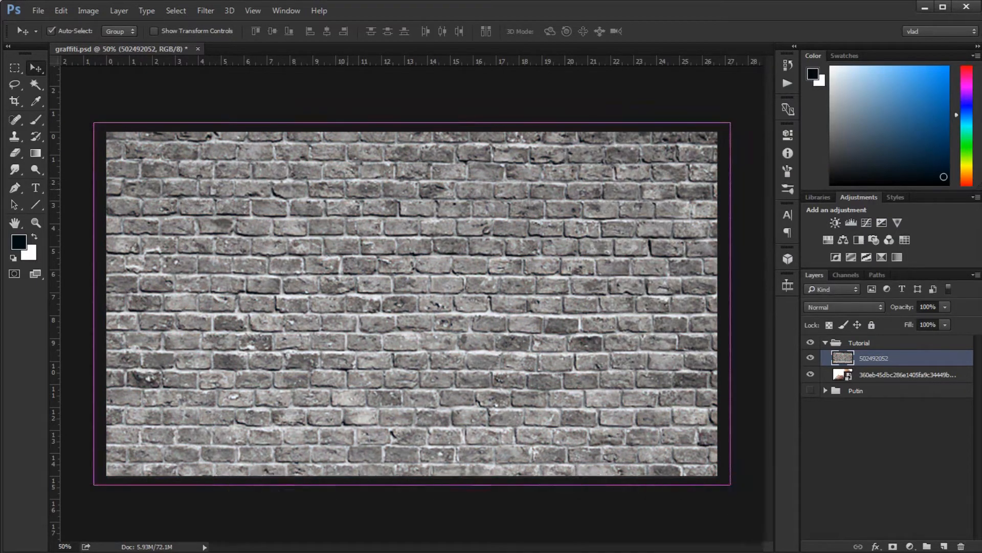
key(ctrl+l)
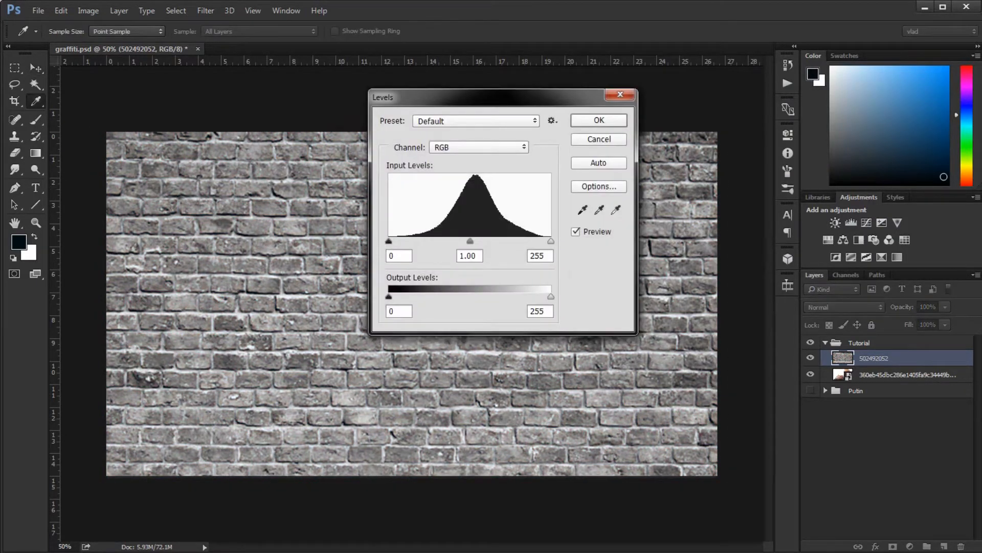
drag(470, 241, 538, 241)
key(Return)
Set the brick wall layer's blending mode to Hard Light.
click(844, 307)
click(844, 307)
click(845, 307)
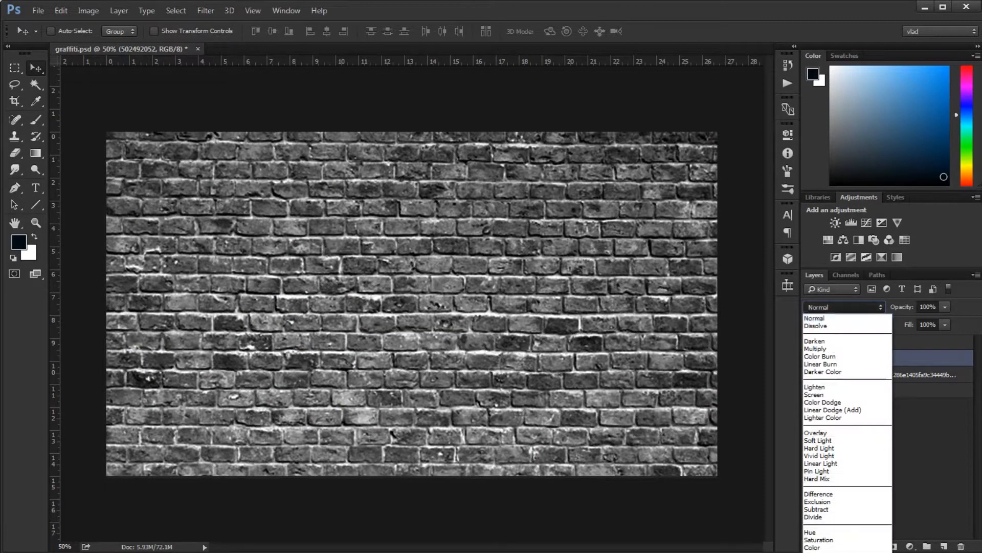
click(819, 448)
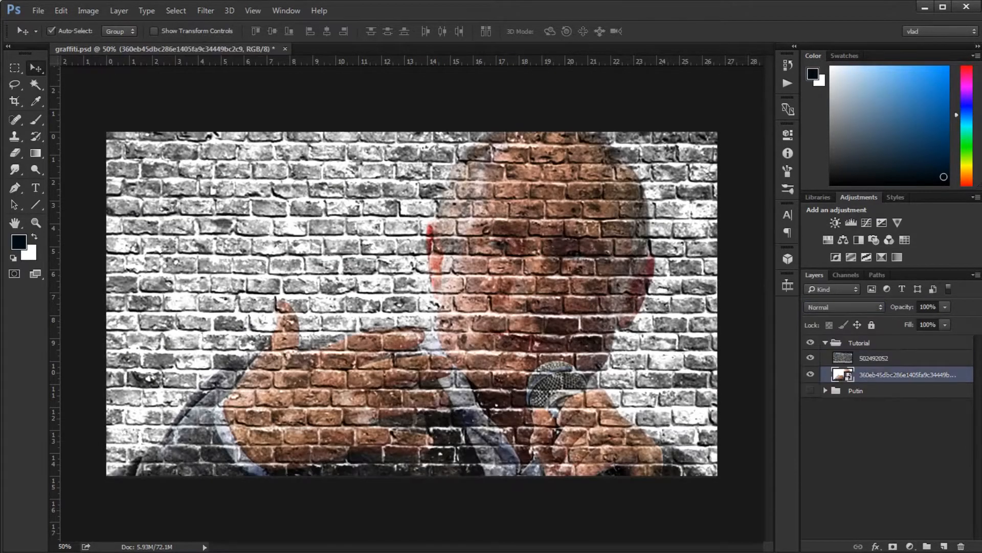
Duplicate the portrait photo layer and place the copy above the brick wall layer.
key(ctrl+j)
right_click(881, 374)
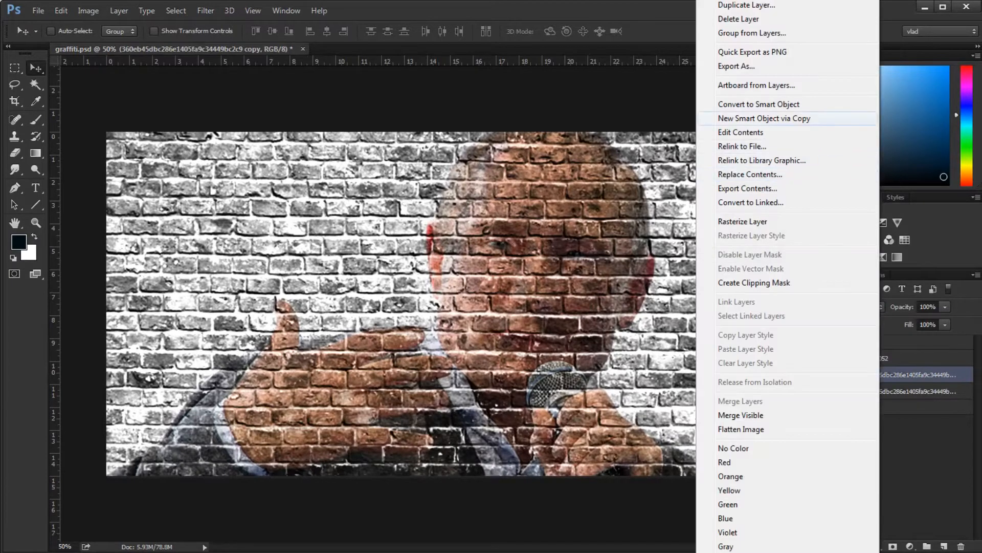
click(746, 1)
drag(881, 375, 879, 350)
Enable showing all Filter Gallery groups and names in the preferences.
click(61, 11)
mouse_move(205, 481)
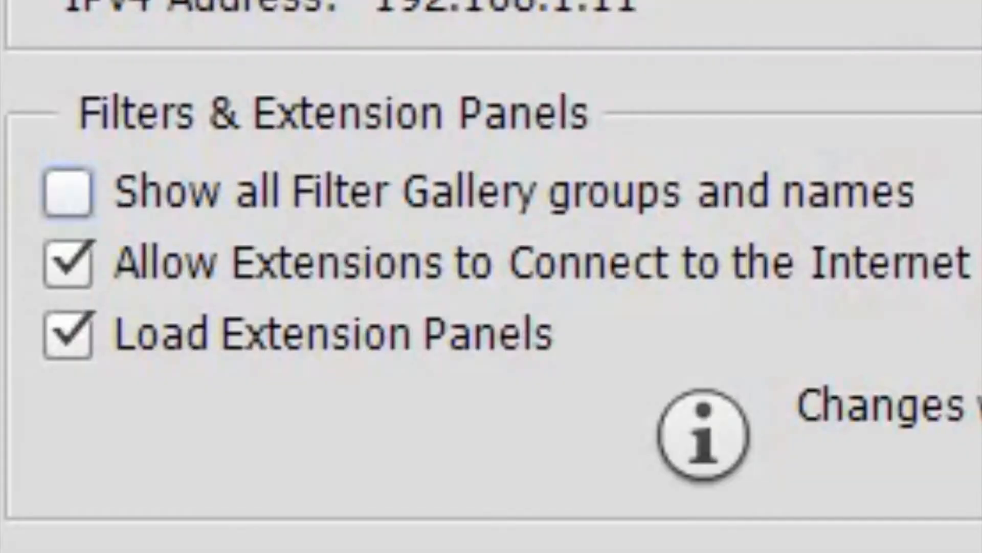
click(300, 222)
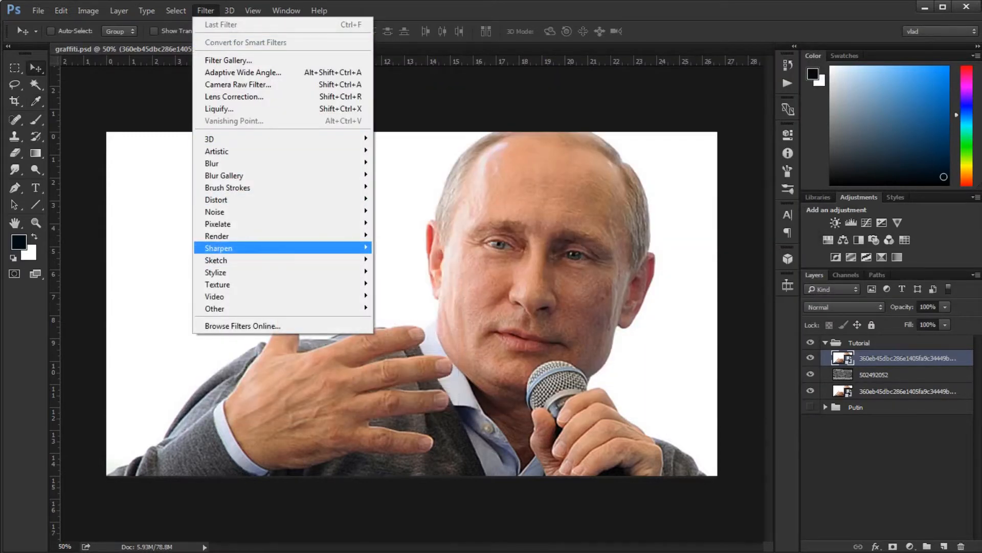
Apply an Unsharp Mask smart filter with an amount of 50% to the upper portrait copy.
mouse_move(283, 249)
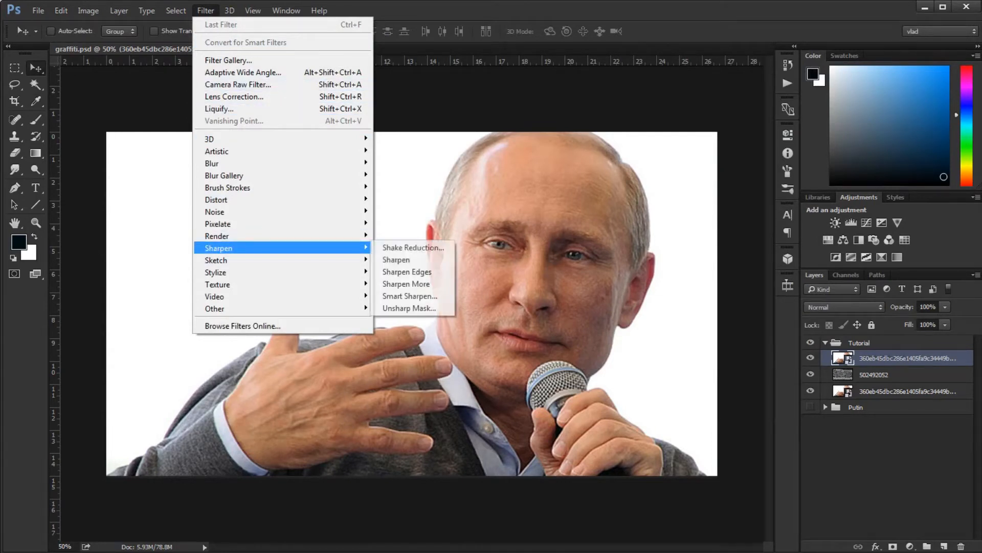
click(410, 308)
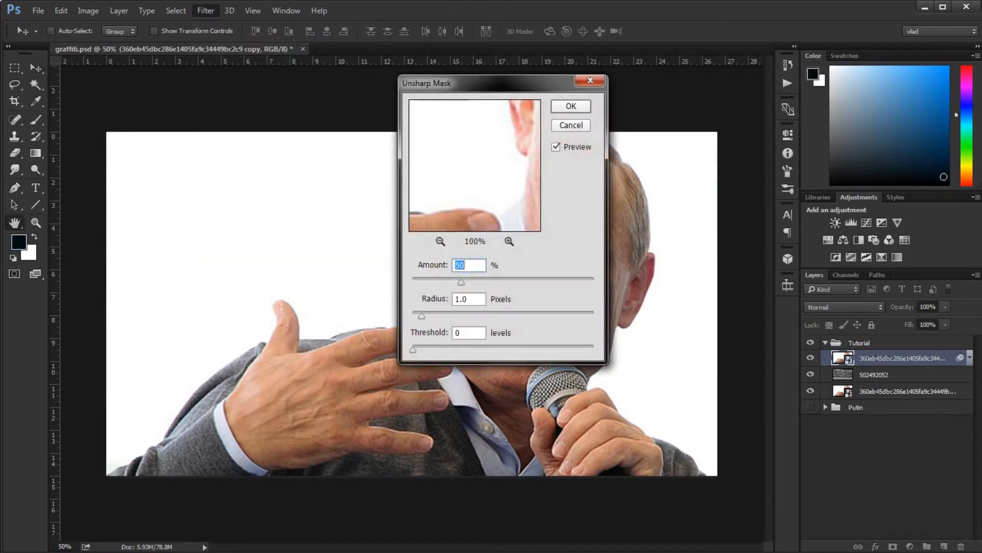
text(50)
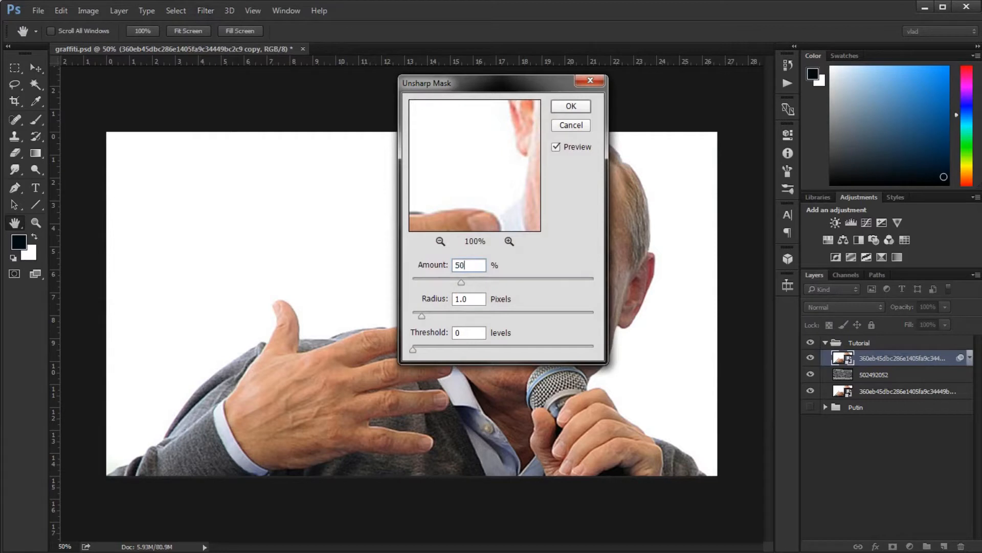
click(468, 299)
key(Return)
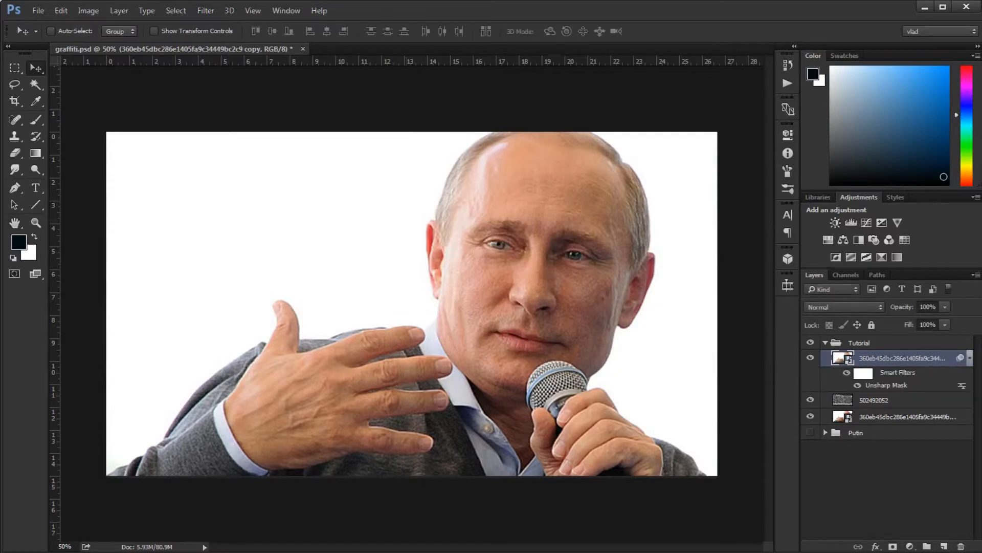
Apply the Dry Brush filter to the upper portrait copy with brush size 8, brush detail 10 and texture 1.
click(205, 10)
mouse_move(217, 151)
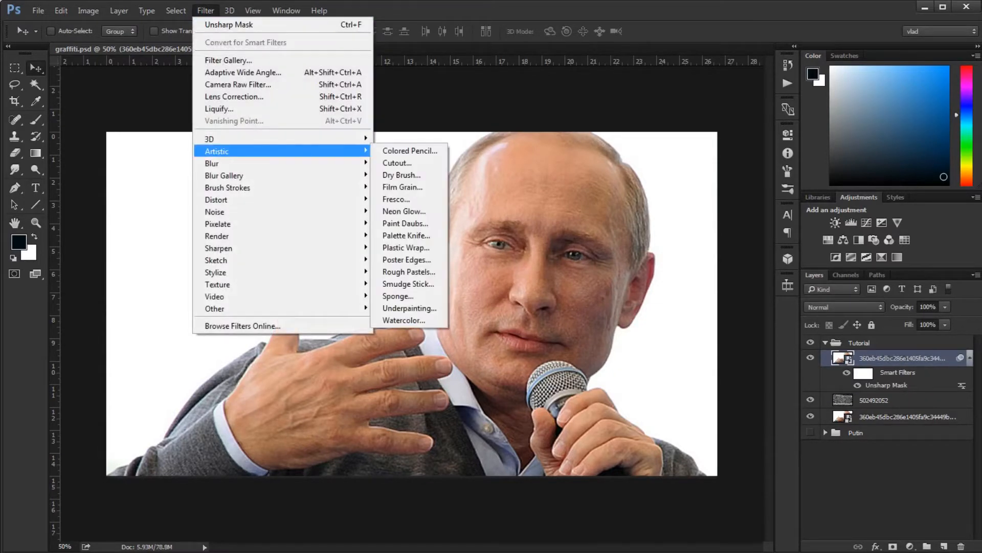
click(401, 175)
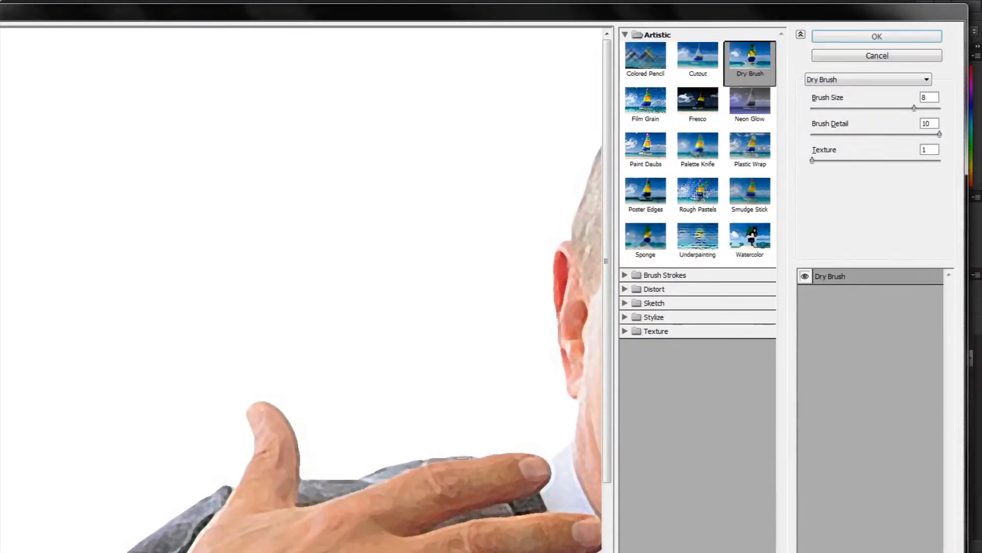
mouse_move(933, 97)
mouse_down()
mouse_move(921, 98)
mouse_move(931, 124)
mouse_move(921, 123)
mouse_up()
click(931, 149)
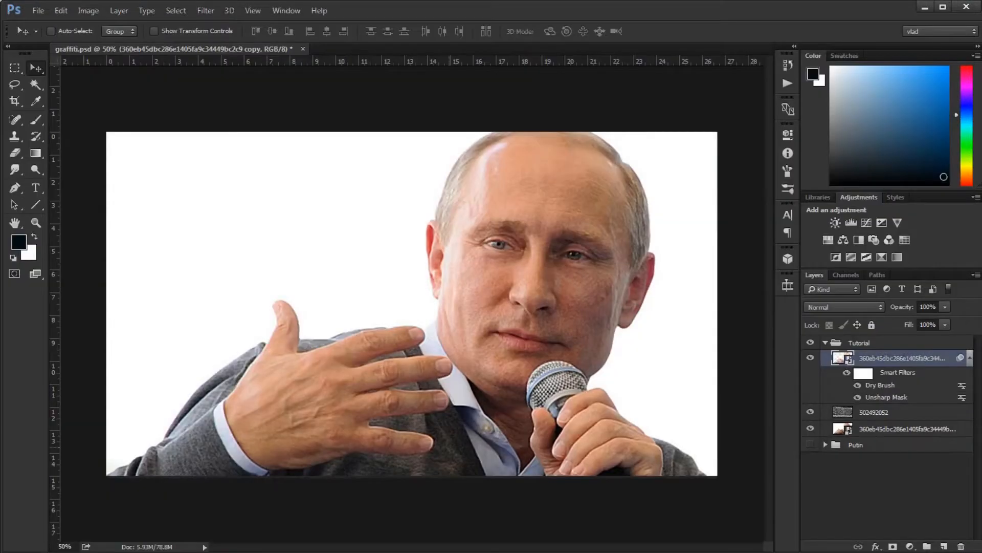
Apply the Colored Pencil filter to the upper portrait copy with stroke pressure 6 and paper brightness 50.
click(205, 11)
mouse_move(226, 151)
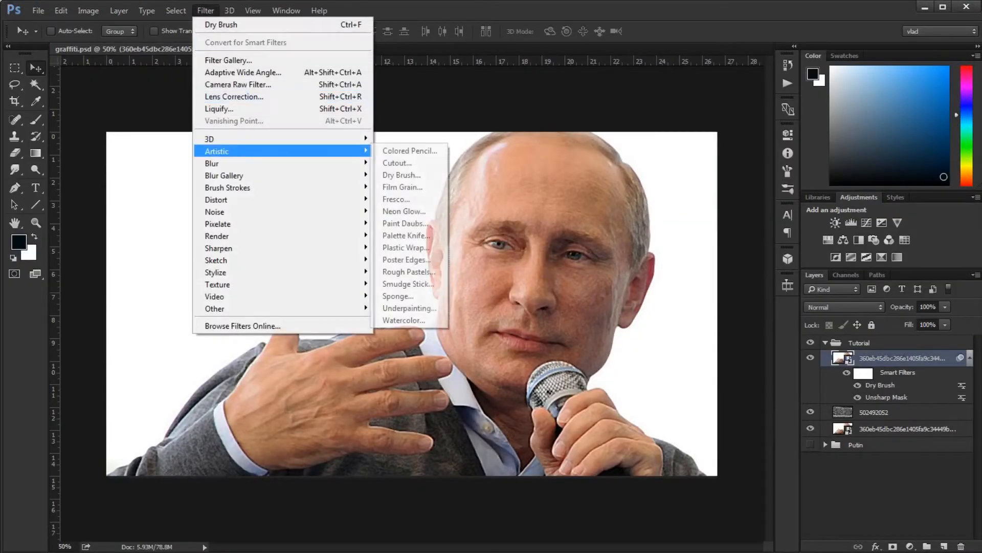
click(410, 151)
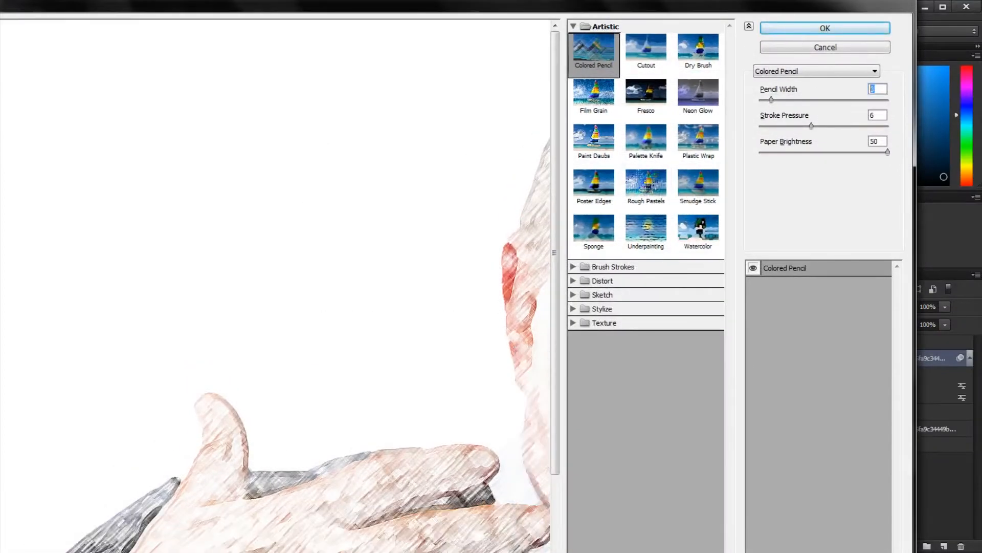
key(Tab)
key(Tab)
key(Return)
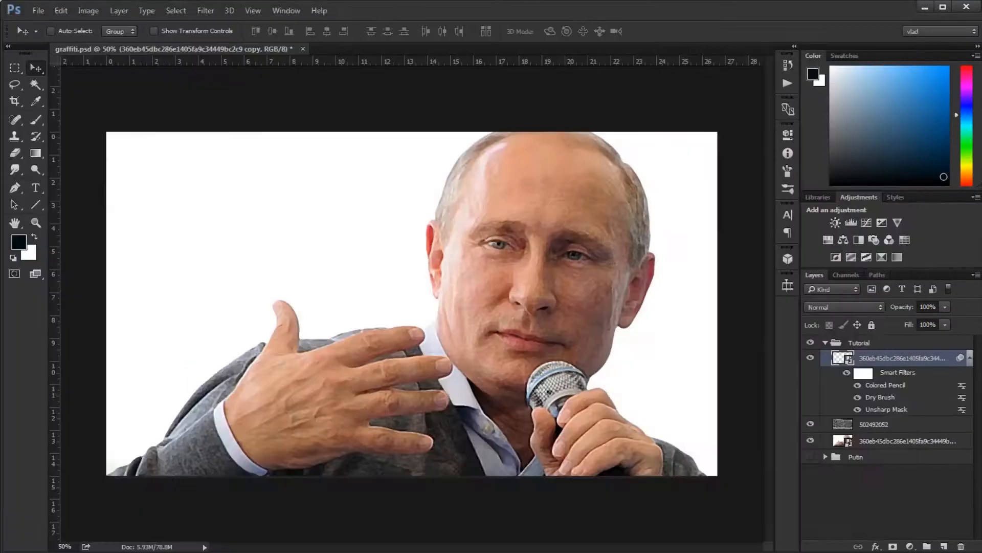
Set the filtered portrait copy's blending mode to Color Burn and its opacity to 70%.
click(844, 307)
click(820, 356)
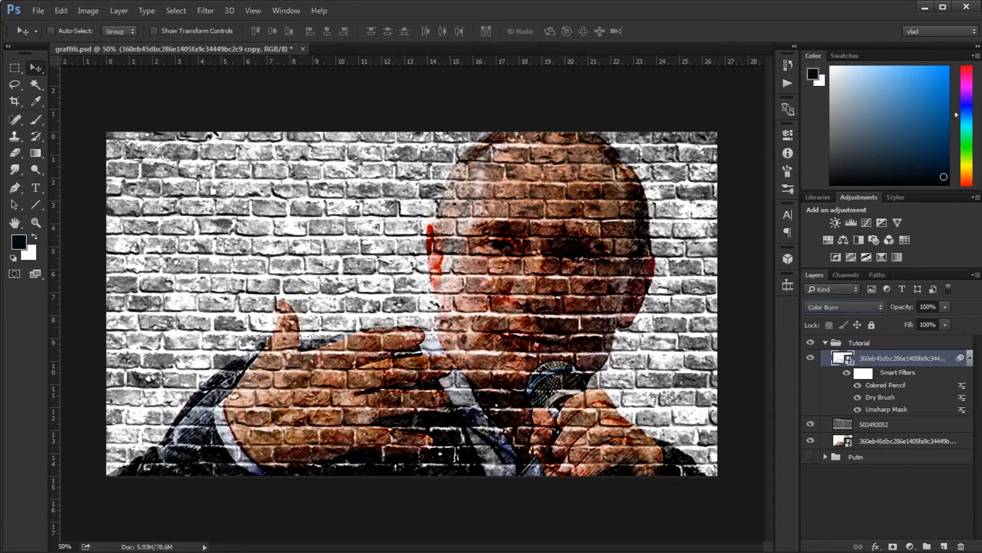
click(945, 307)
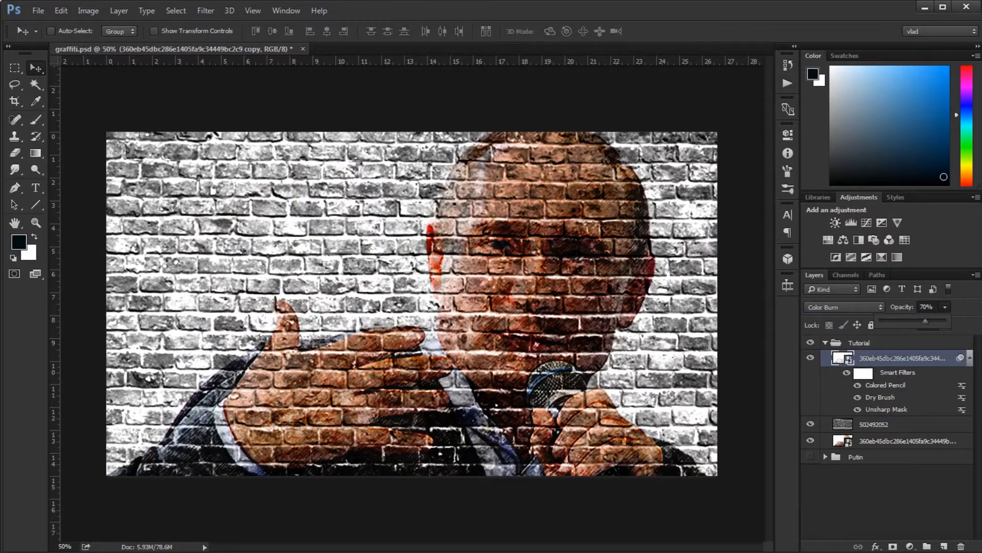
Slightly lower the opacity of the brick wall layer.
click(893, 424)
click(946, 307)
mouse_move(946, 321)
mouse_down()
mouse_move(924, 322)
mouse_move(941, 321)
mouse_up()
click(902, 358)
click(845, 307)
click(946, 307)
Duplicate the bottom portrait photo layer and move one of the two to the top of the Tutorial group.
click(907, 440)
key(ctrl+j)
drag(908, 440, 908, 351)
Rename the bottom portrait layer as 1 and the brick layer as wall.
double_click(908, 457)
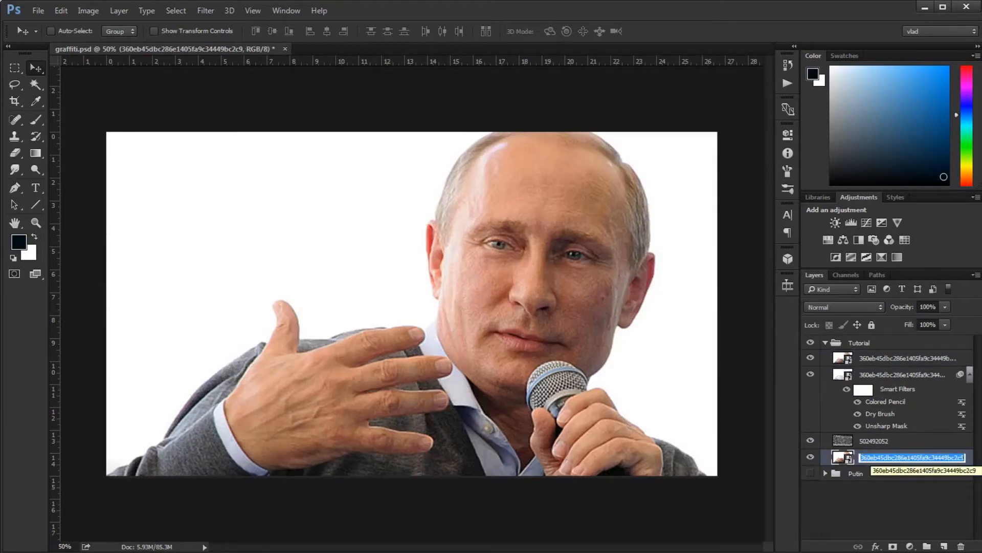
text(1)
key(Return)
double_click(870, 441)
text(wall)
key(Return)
Rename the filtered portrait copy as 3 and the topmost portrait copy as plastic wrap.
double_click(902, 375)
text(3)
key(Return)
double_click(902, 358)
text(strtic wrap)
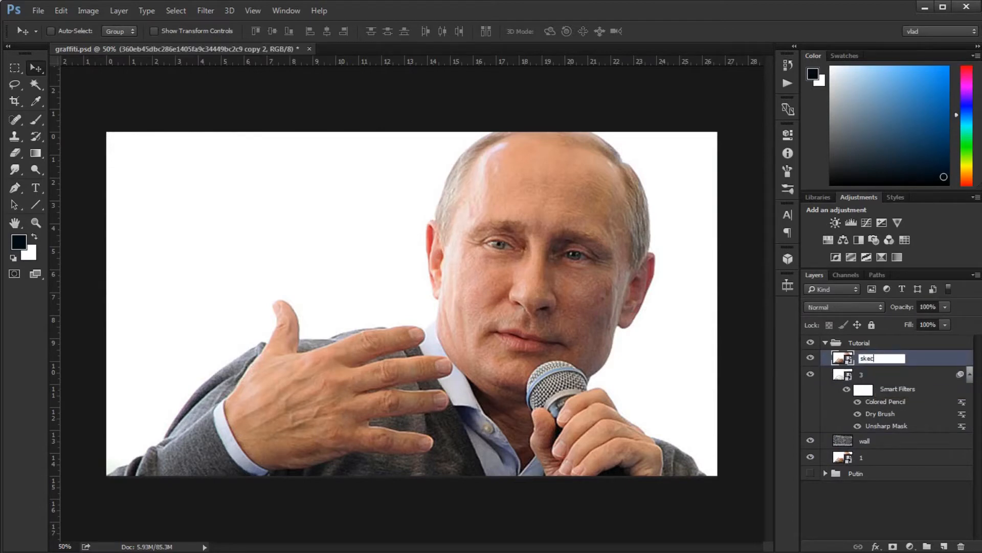
key(Return)
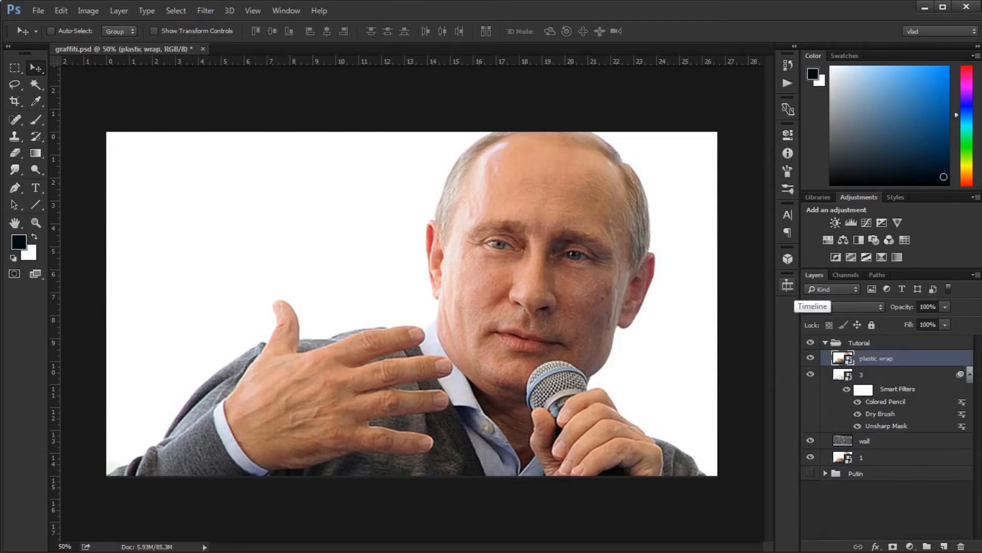
Apply the Plastic Wrap filter to the plastic wrap layer with highlight strength 12, detail 10 and smoothness 10.
click(205, 10)
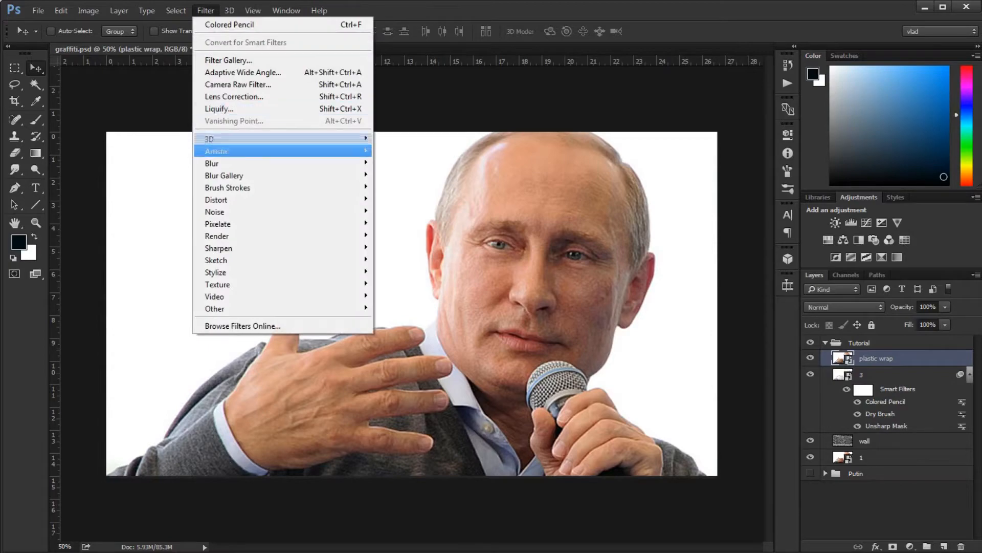
mouse_move(287, 151)
click(405, 247)
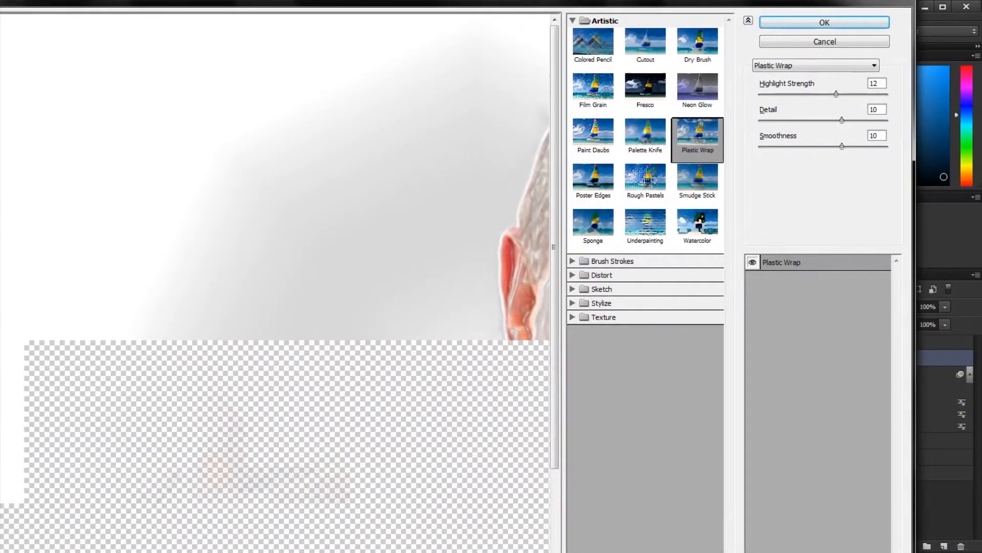
key(Tab)
click(824, 22)
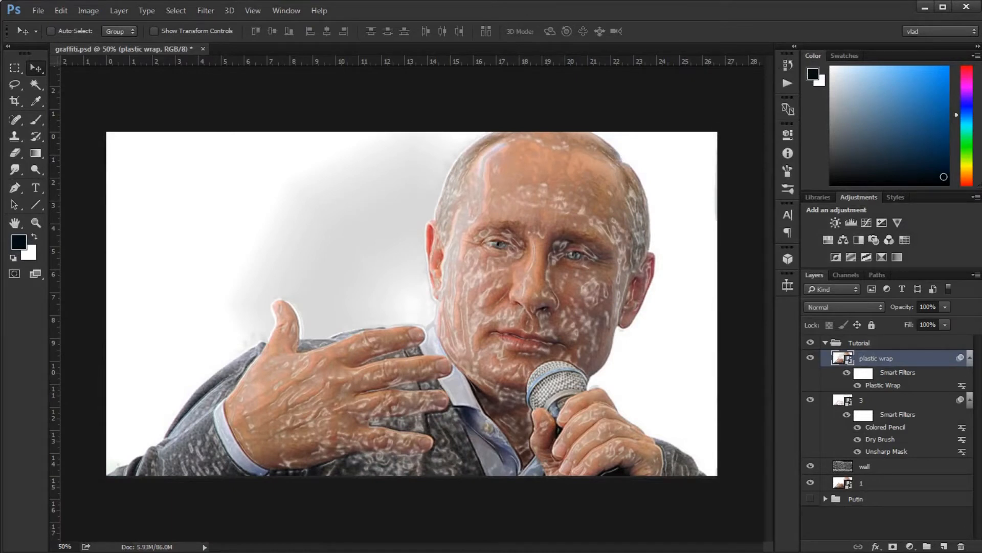
Set the plastic wrap layer's blending mode to Overlay.
click(825, 497)
scroll(825, 497, down, 3)
scroll(824, 498, up, 3)
click(824, 499)
click(876, 358)
click(844, 307)
click(839, 433)
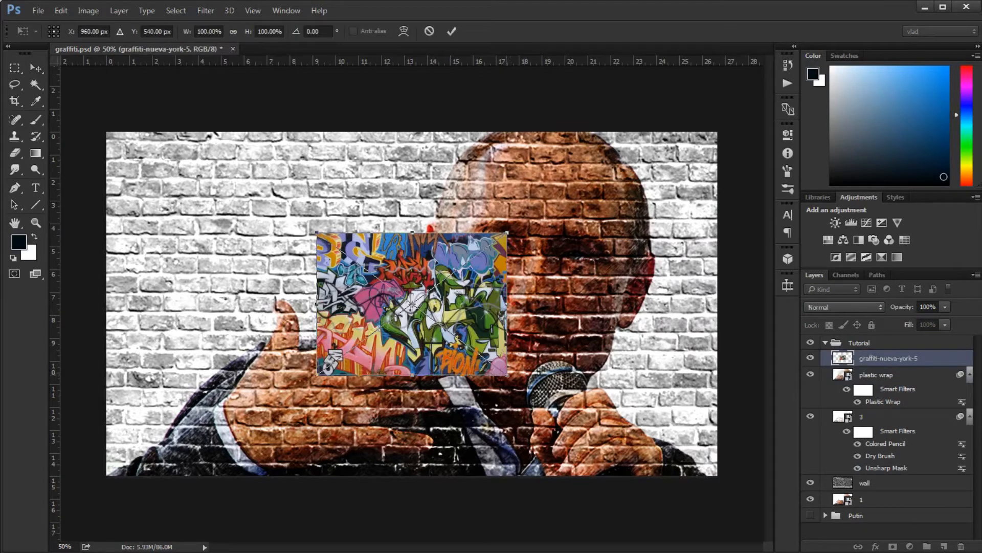
Scale the placed graffiti-nueva-york-5 image to about 320% so it covers the canvas, and clip it to the plastic wrap layer.
drag(508, 375, 734, 491)
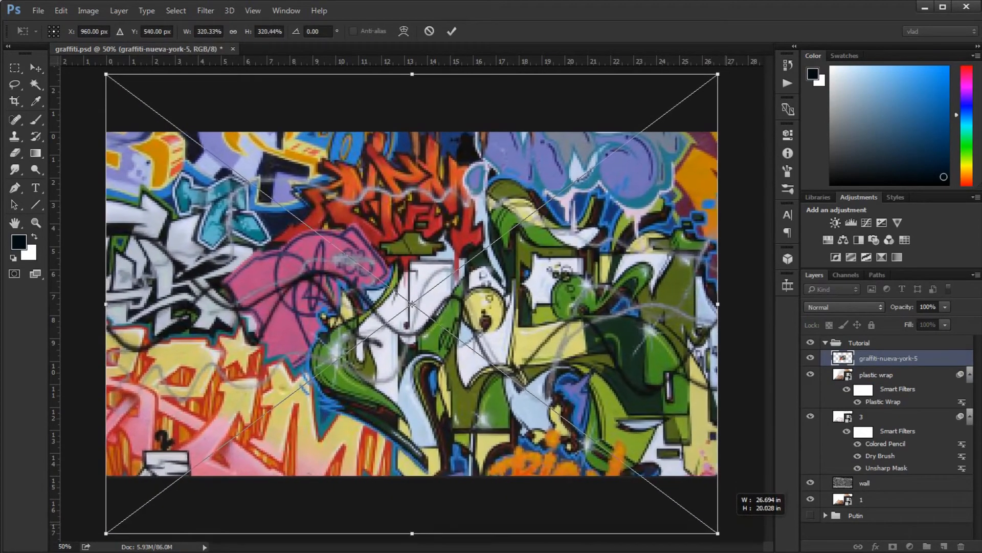
click(452, 31)
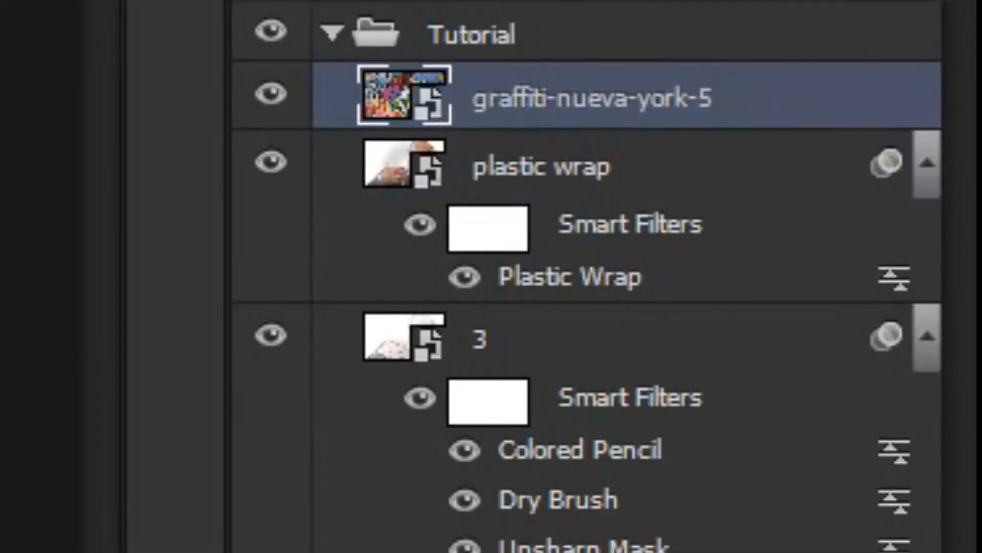
key(ctrl+alt+g)
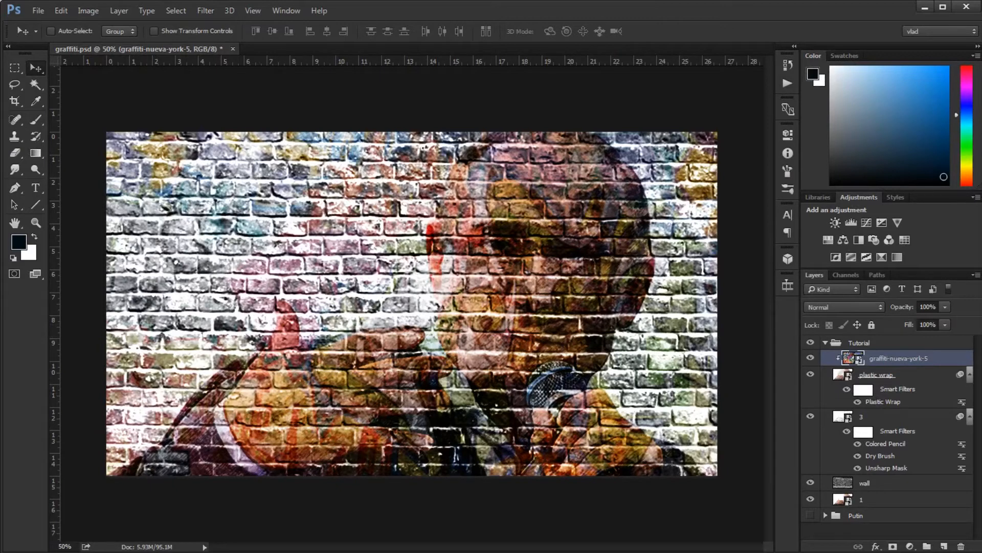
Set the graffiti-nueva-york-5 layer's blending mode to Overlay and its opacity to 51%.
click(844, 306)
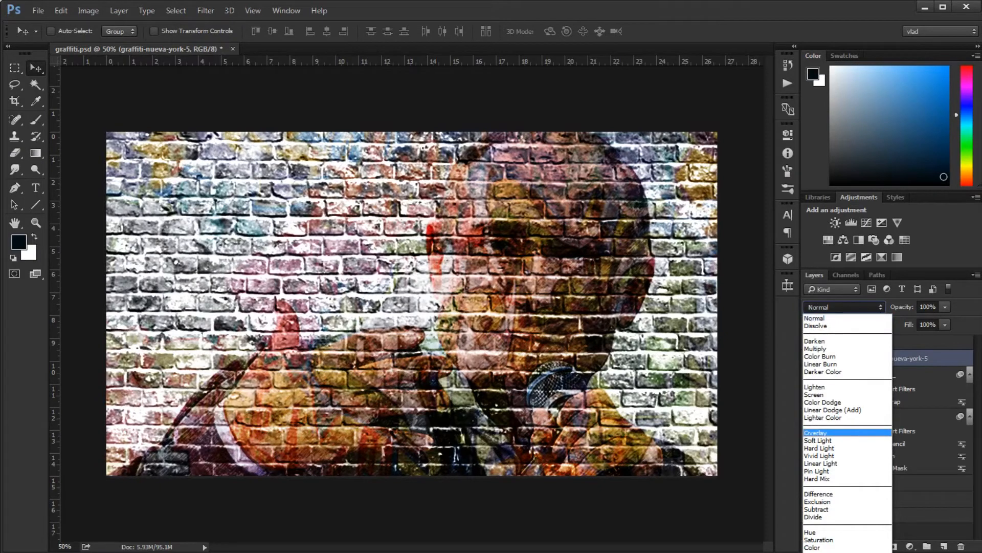
click(816, 433)
click(945, 307)
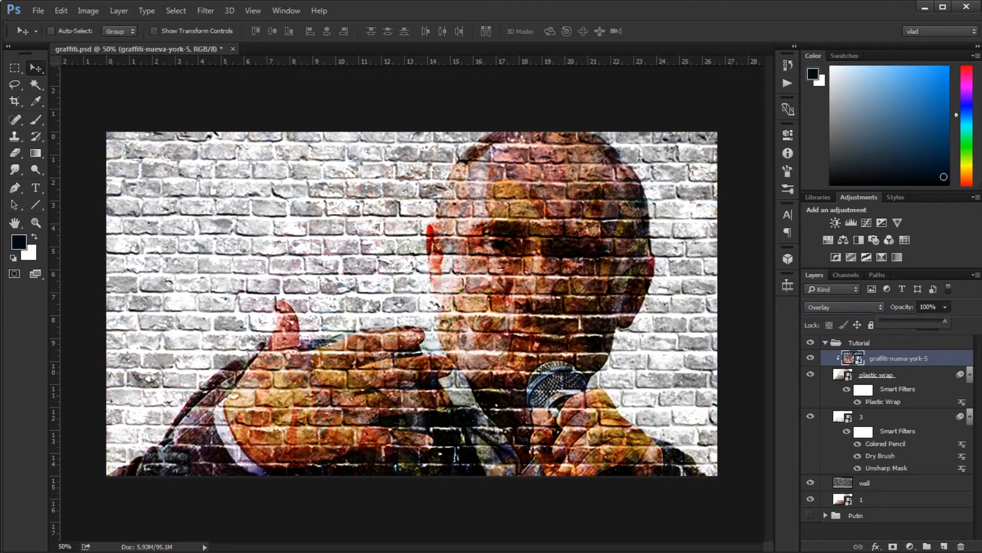
drag(918, 320, 912, 320)
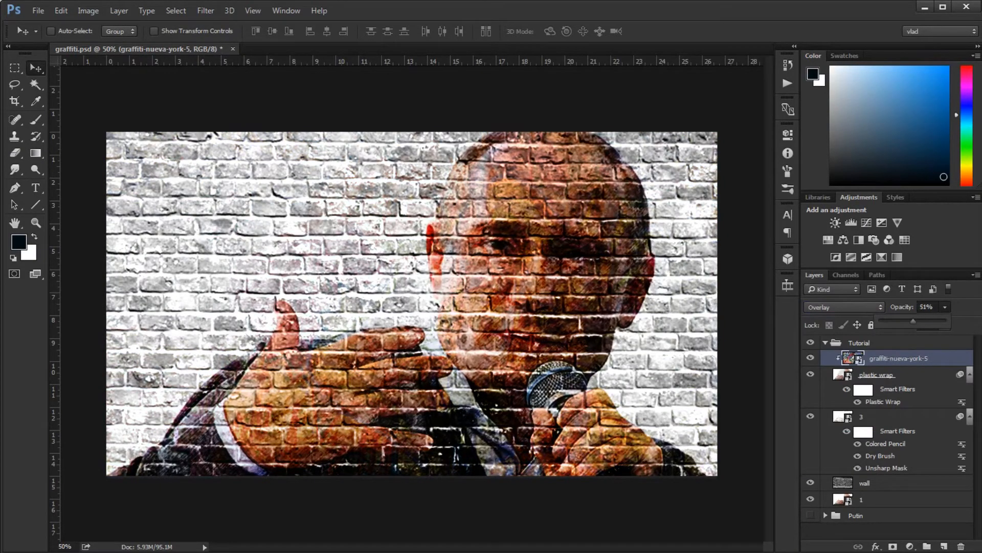
click(916, 374)
click(916, 375)
Add a clipped duplicate of the graffiti-nueva-york-5 layer and set its blending mode to Lighten.
click(916, 358)
key(ctrl+j)
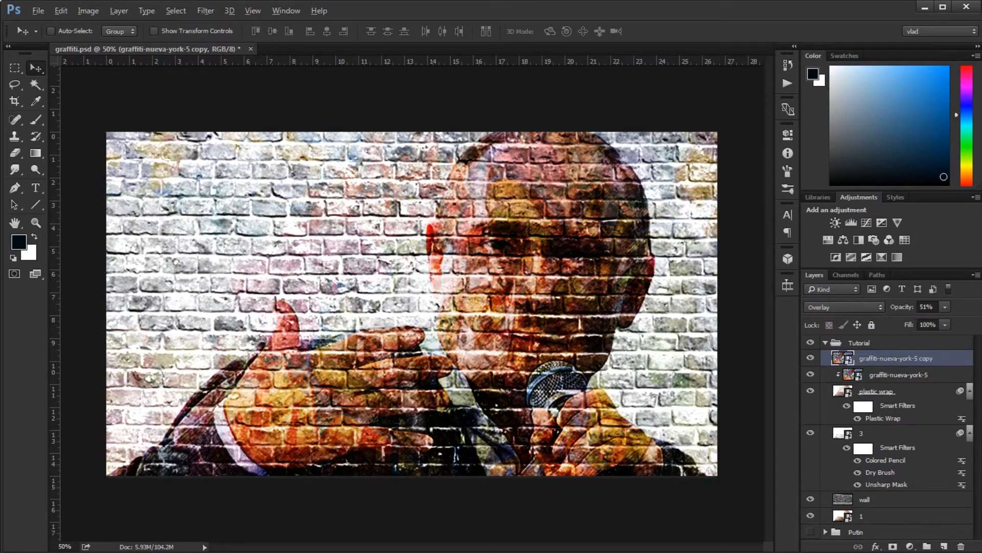
key(ctrl+alt+g)
click(844, 307)
click(844, 389)
Duplicate layer 1 and move the copy to the top of the Tutorial group.
click(895, 516)
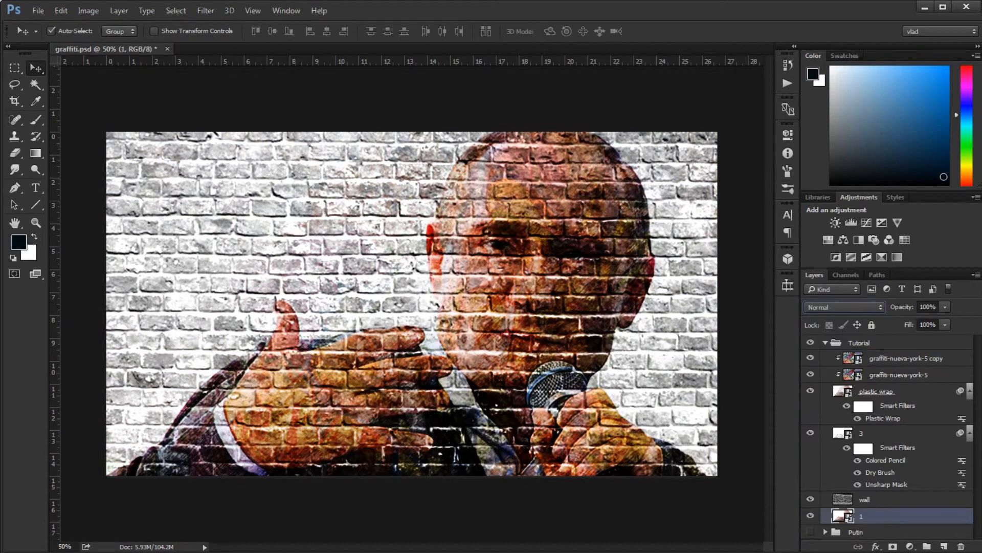
key(ctrl+j)
drag(870, 515, 870, 358)
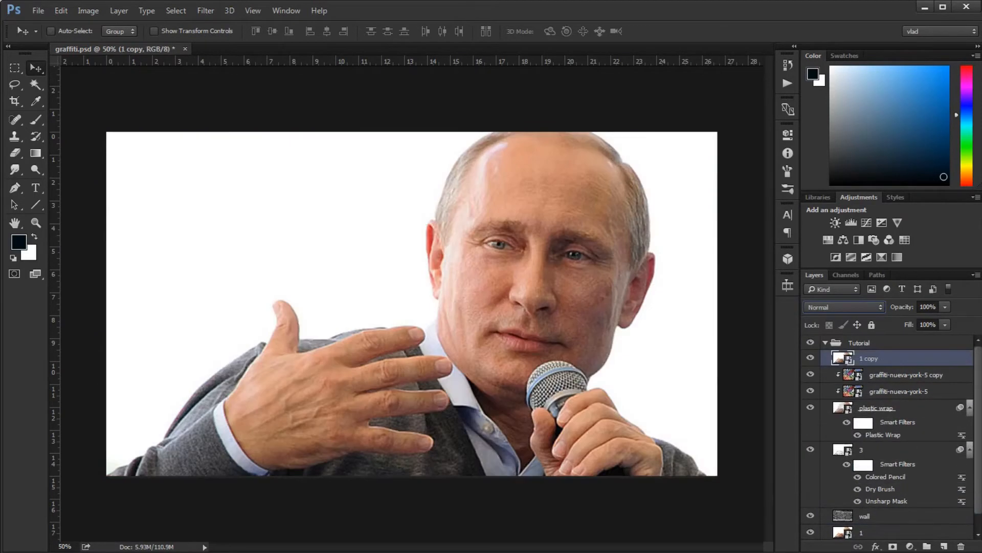
Rename the 1 copy layer as Sketch.
double_click(870, 358)
text(Sk)
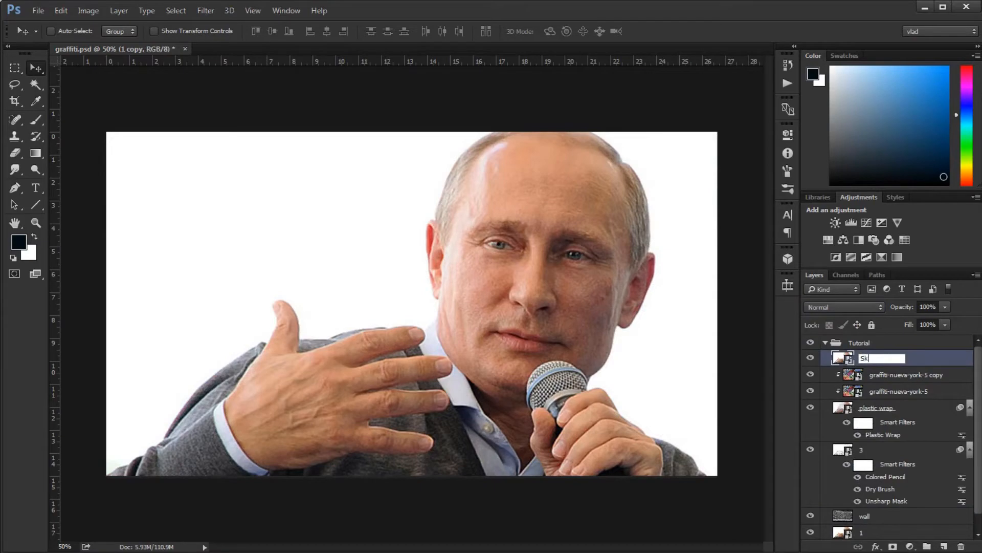
text(etch)
Apply the Photocopy filter to the Sketch layer with Detail 5 and Darkness 10.
click(205, 11)
mouse_move(241, 257)
click(404, 357)
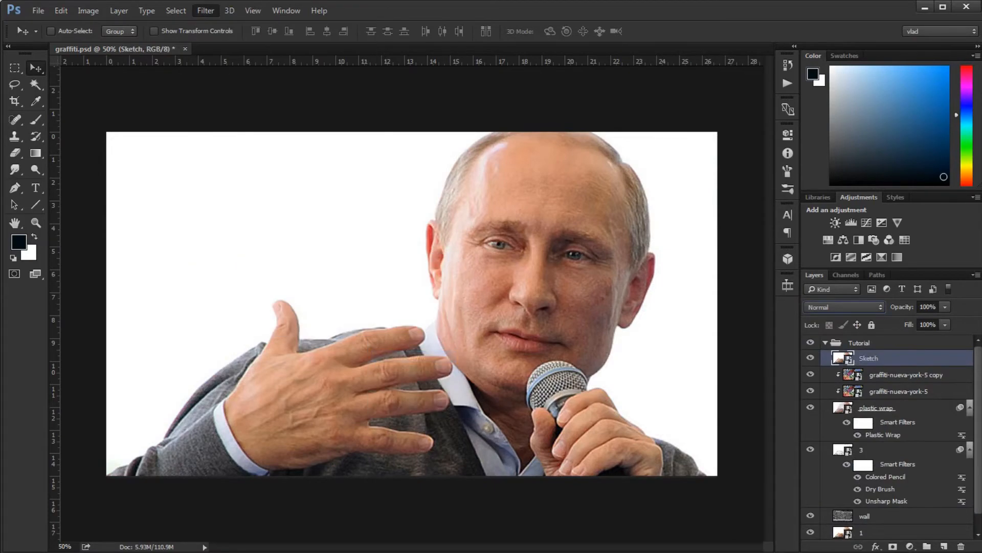
key(Tab)
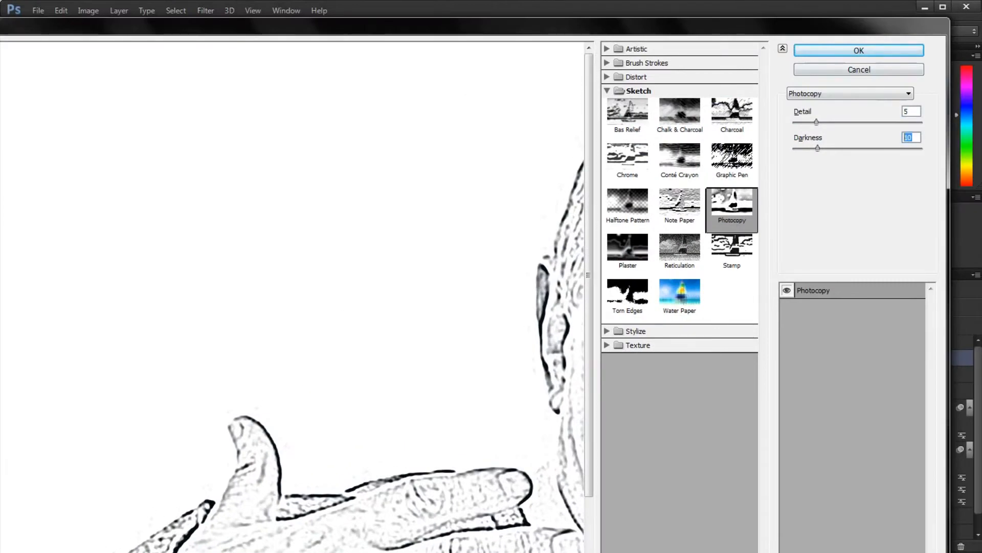
key(Return)
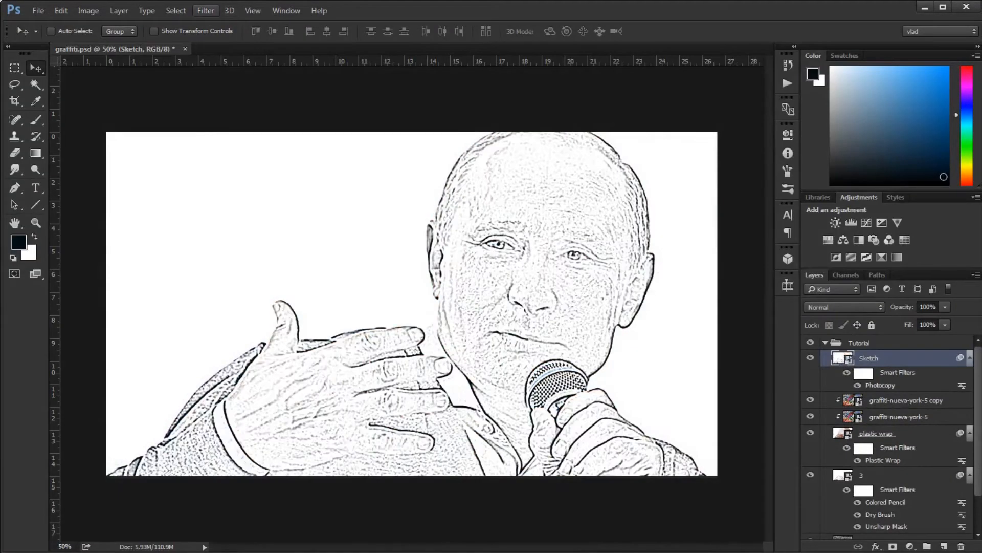
Add the Torn Edges filter to the Sketch layer with Image Balance 50, Smoothness 9 and Contrast 17.
click(230, 11)
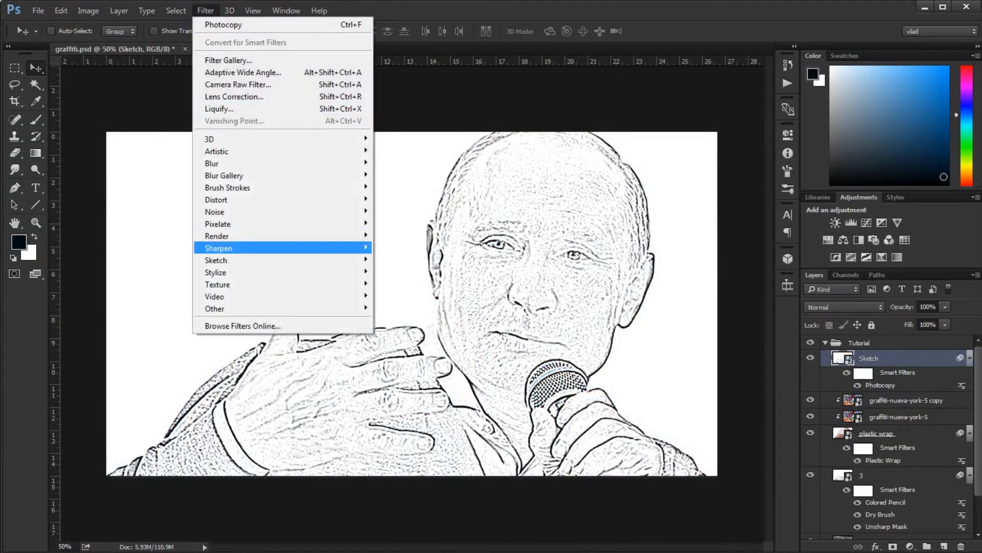
mouse_move(287, 260)
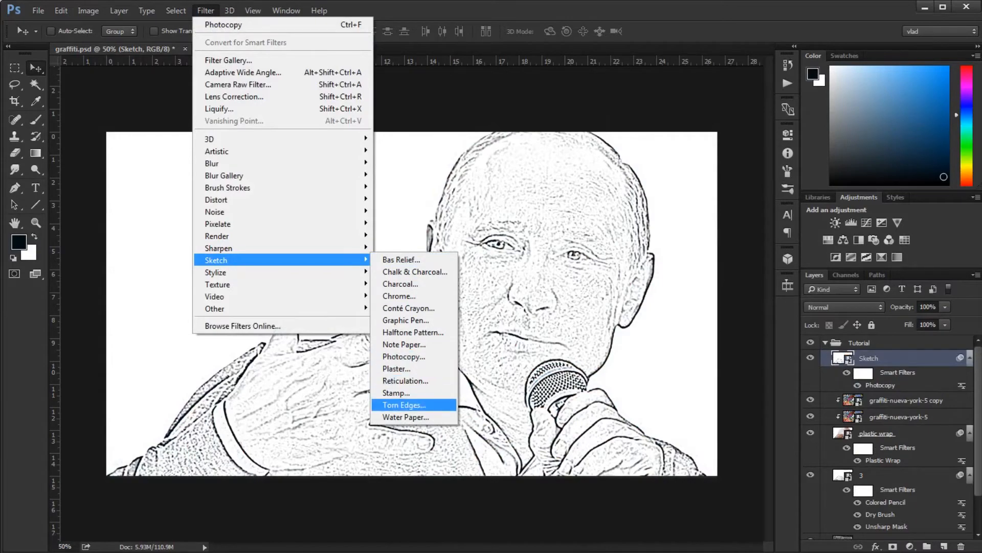
click(406, 405)
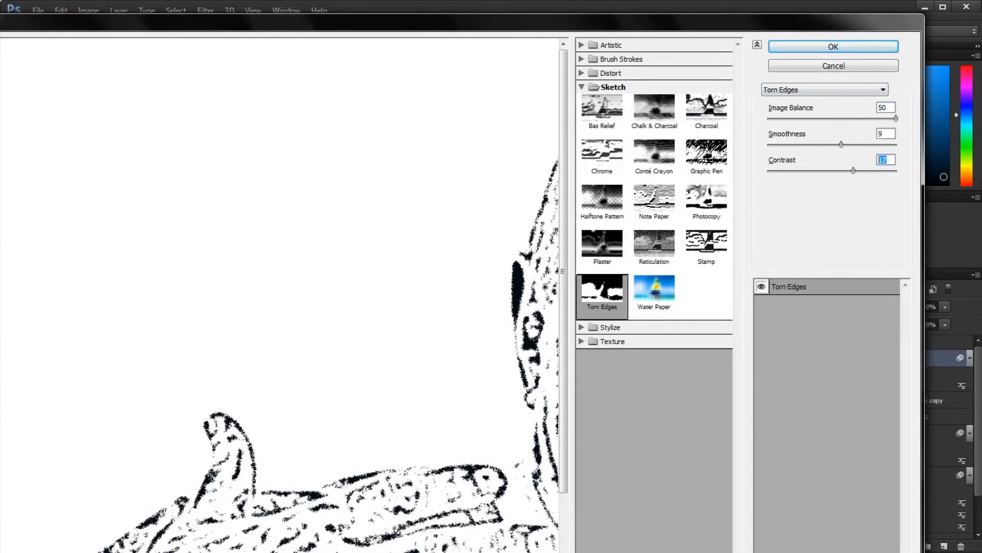
click(834, 47)
Set the Sketch layer's blending mode to Overlay and its opacity to 50%.
click(844, 307)
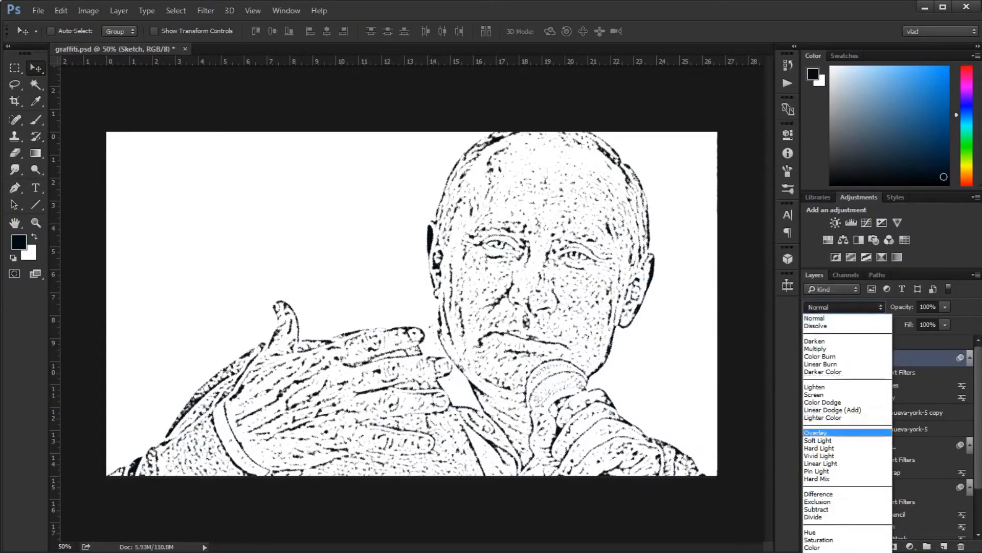
click(824, 432)
scroll(876, 392, down, 3)
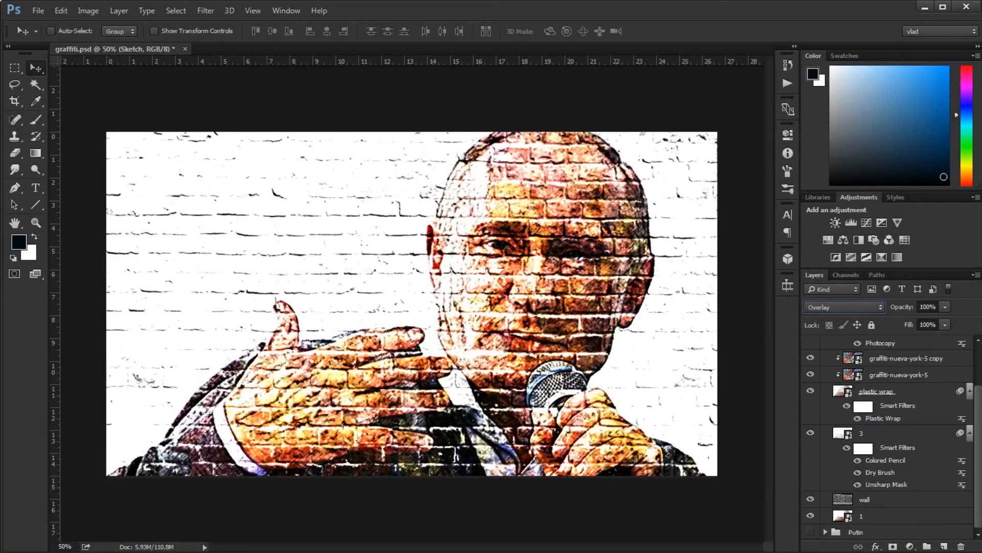
scroll(890, 410, up, 3)
click(945, 306)
drag(911, 320, 913, 321)
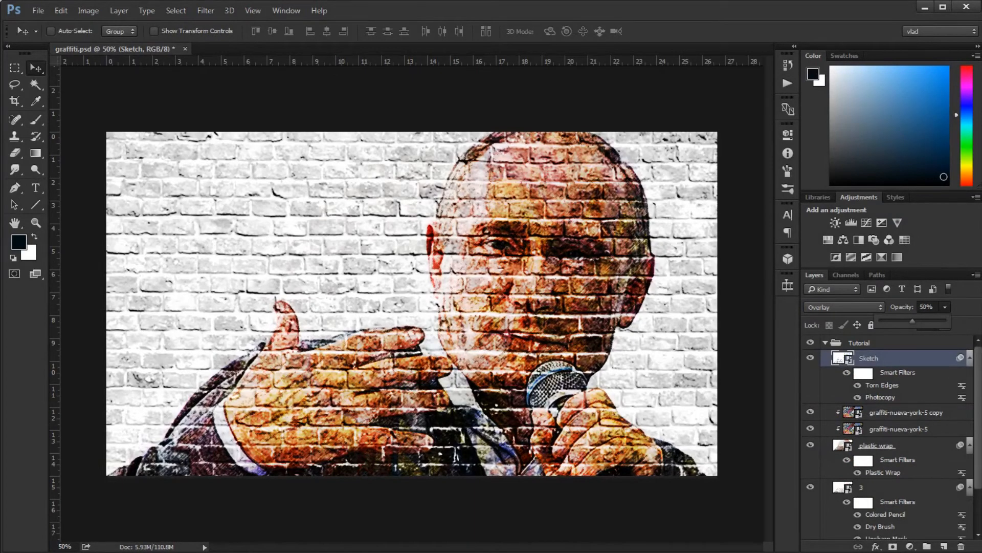
Add a Brightness/Contrast adjustment layer above the Sketch layer with brightness 15 and contrast -15.
click(835, 223)
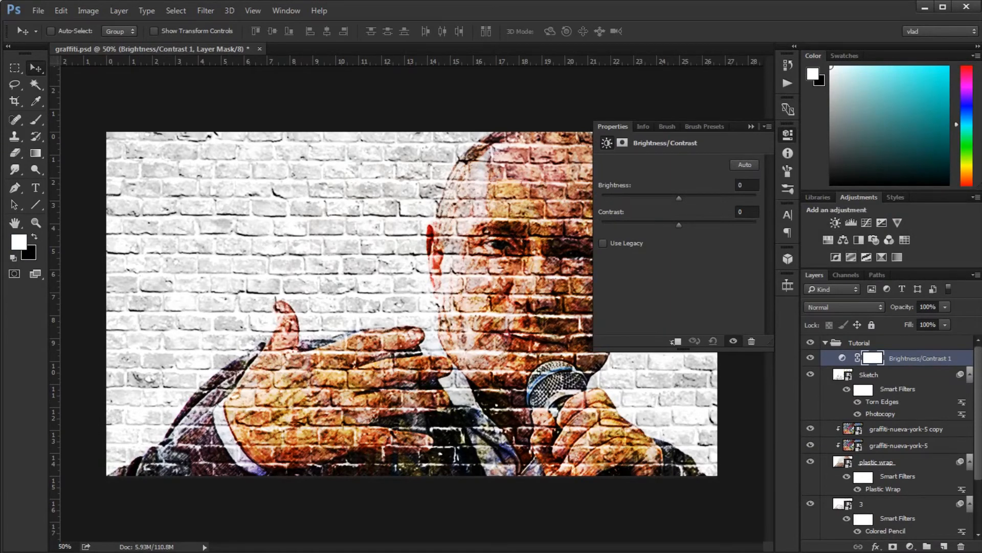
key(Up)
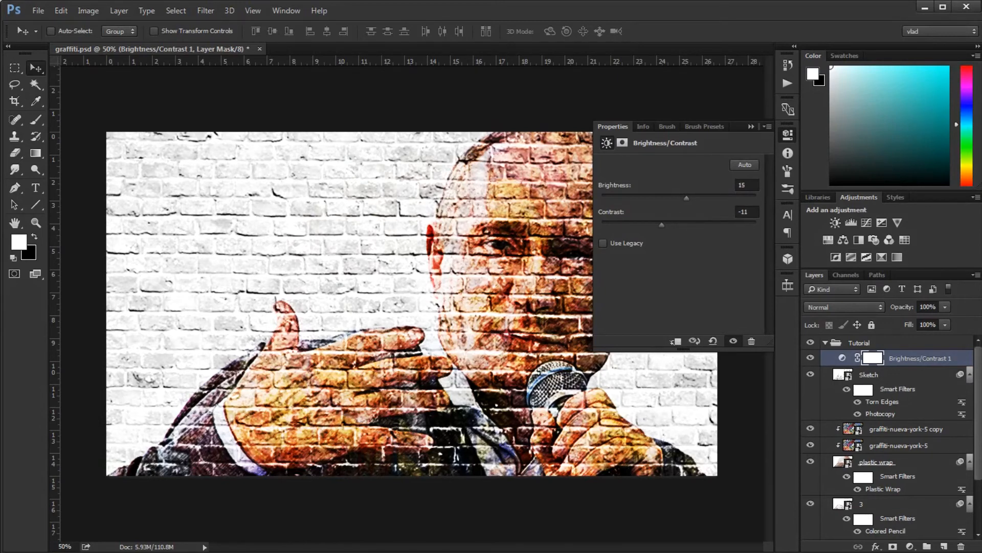
Add a Vibrance adjustment layer above the Brightness/Contrast layer and set its vibrance to +50.
click(898, 222)
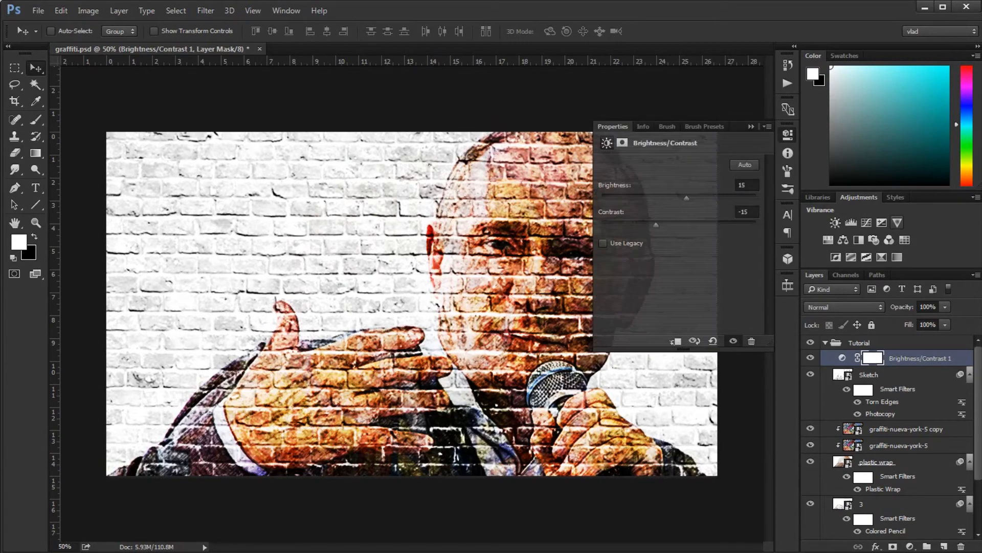
text(52)
key(Return)
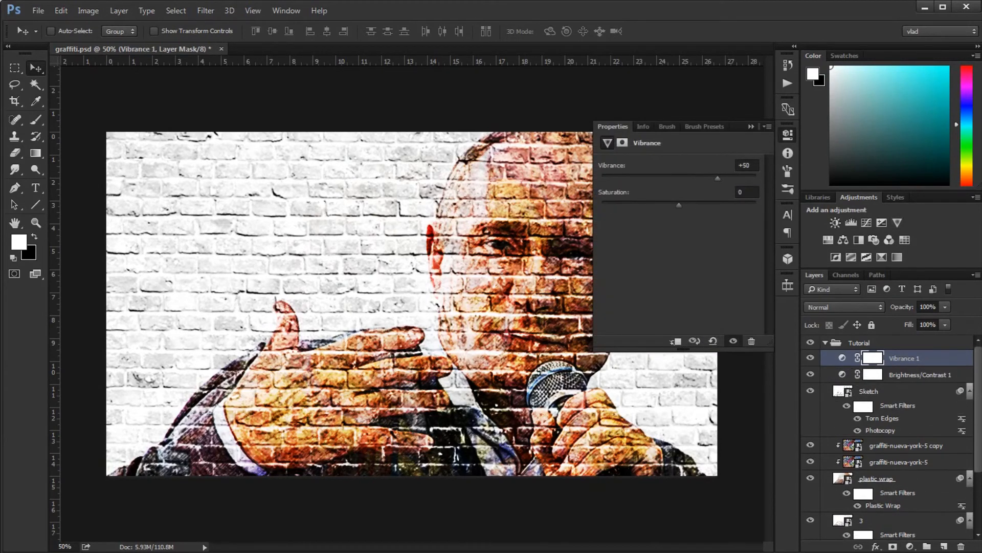